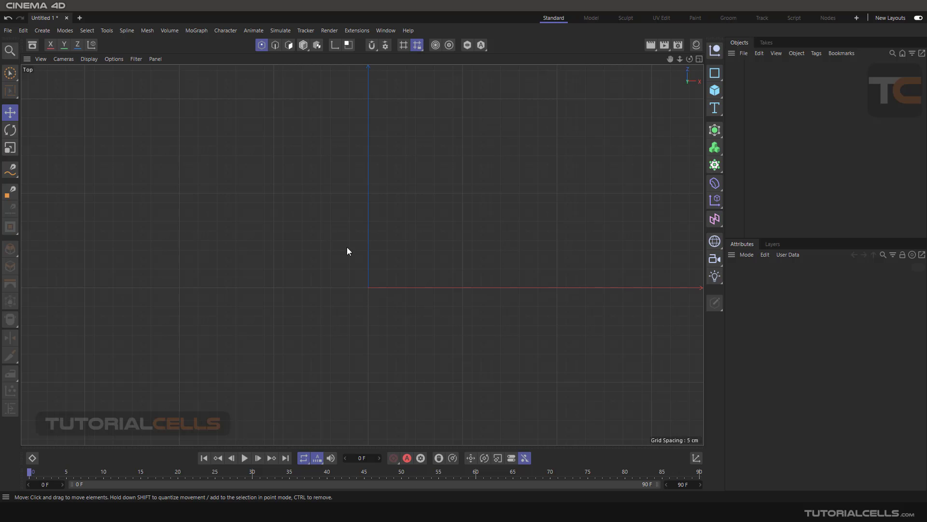
- Draw a long wavy freehand curve across the Top viewport with the Sketch tool and recentre the view
left_click(127, 31)
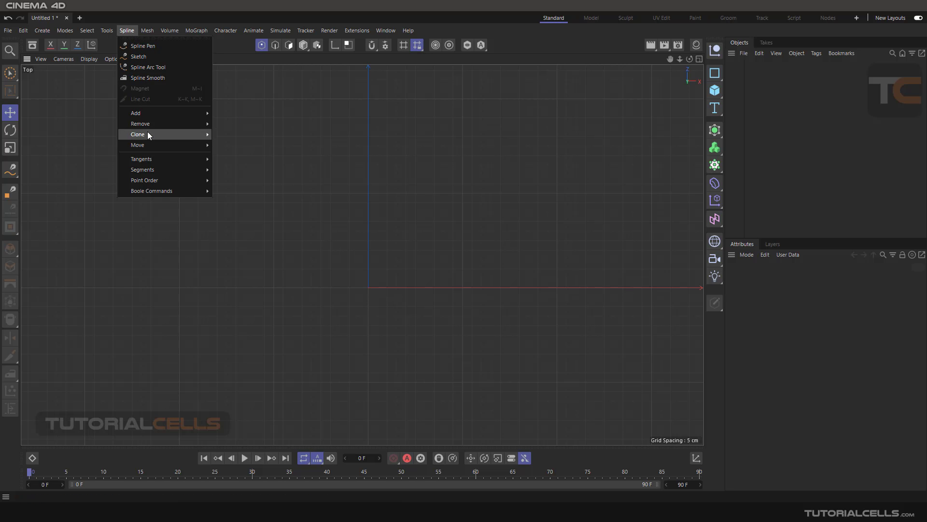
mouse_move(137, 135)
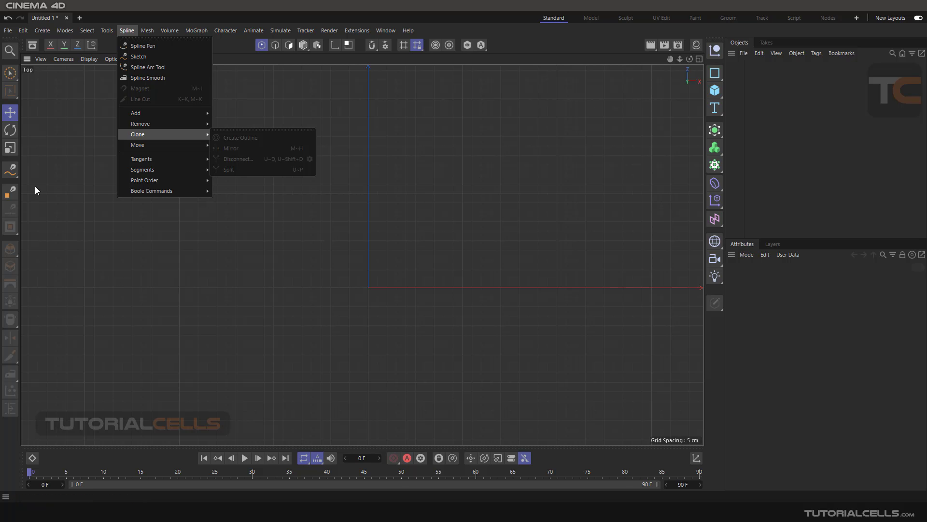
left_click(12, 172)
left_click(11, 172)
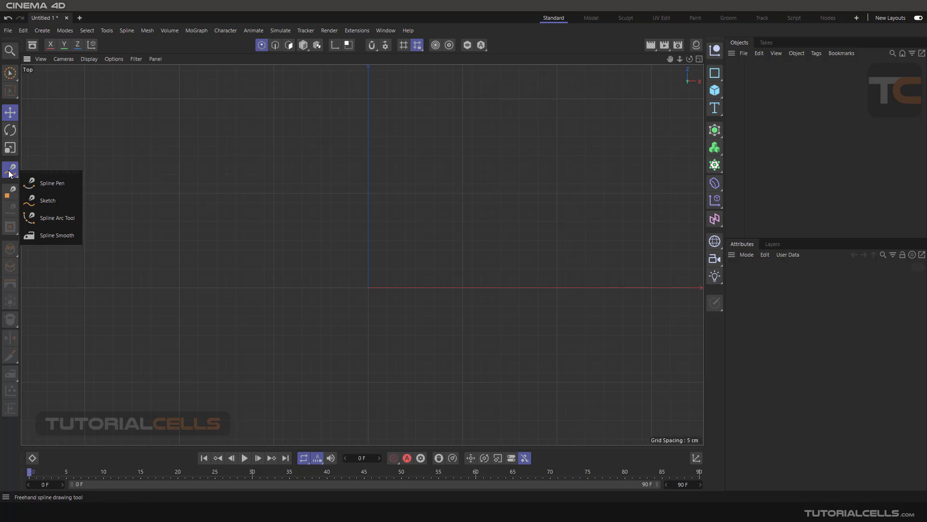
left_click(44, 194)
mouse_move(127, 302)
left_mouse_down()
mouse_move(217, 249)
mouse_move(425, 335)
mouse_move(550, 155)
left_mouse_up()
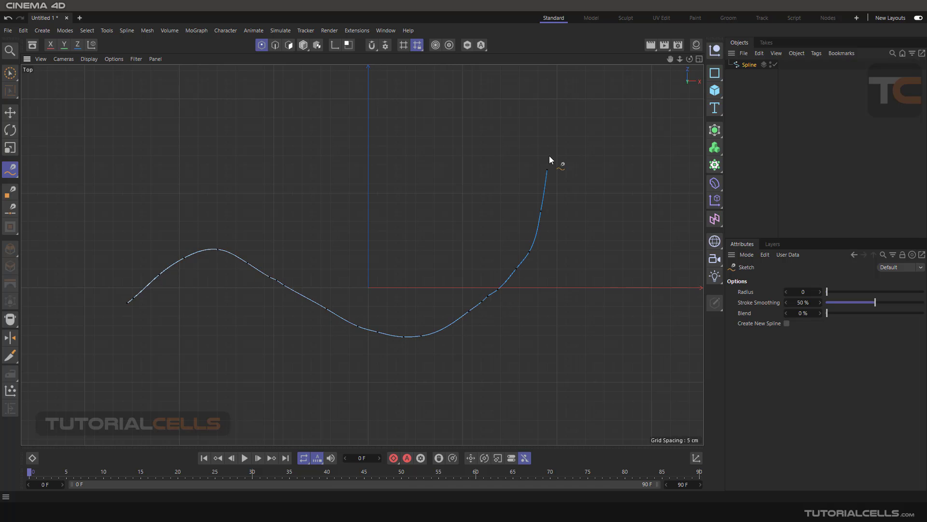
scroll(298, 215, "up", 2)
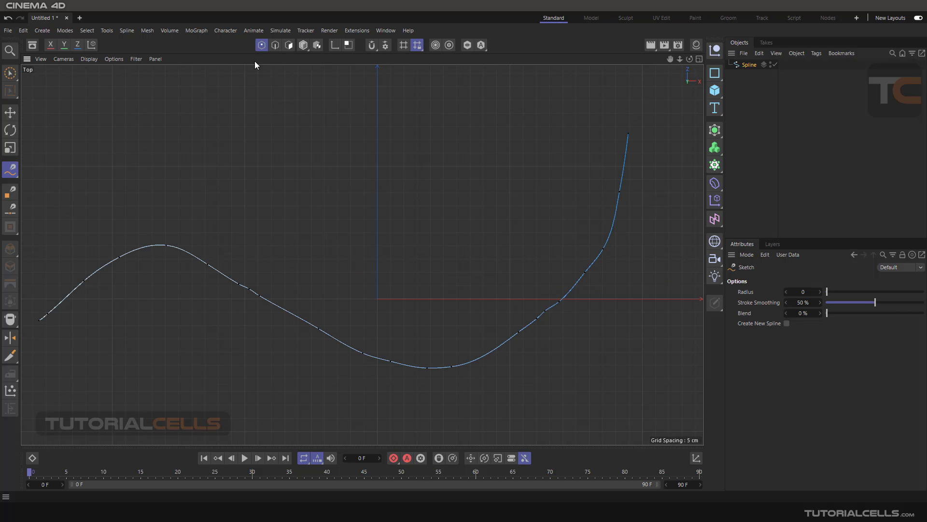
middle_click_drag(340, 175, 362, 160, "alt")
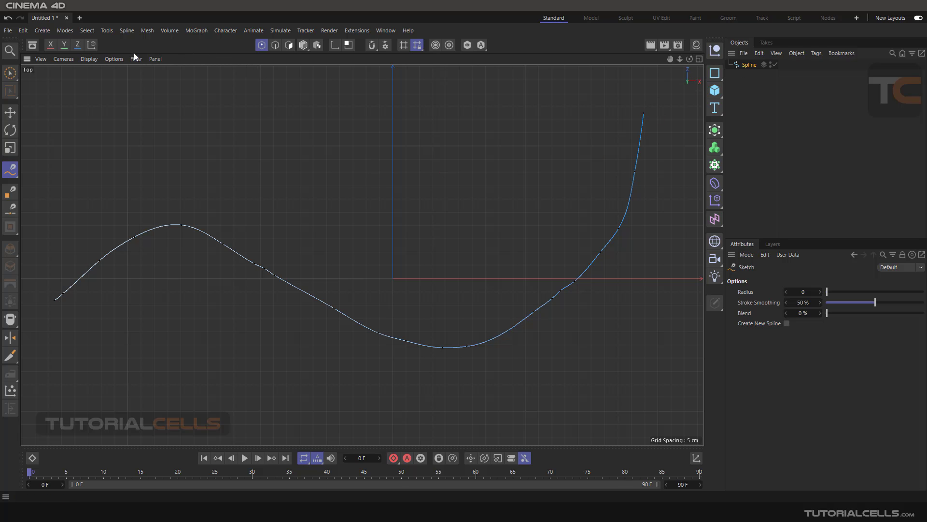
left_click(127, 31)
mouse_move(138, 135)
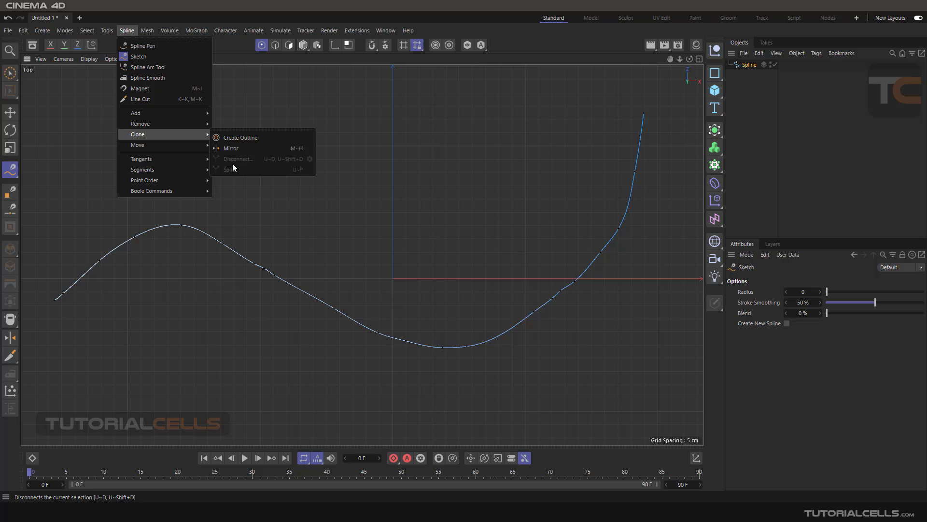
- With the Move tool, select the spline point on the sloping stretch left of centre
left_click(333, 307)
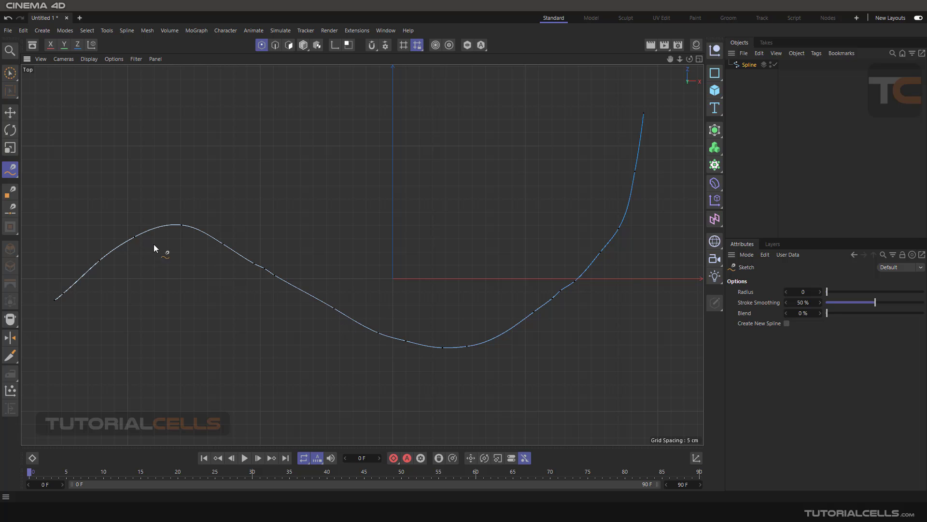
left_click(10, 112)
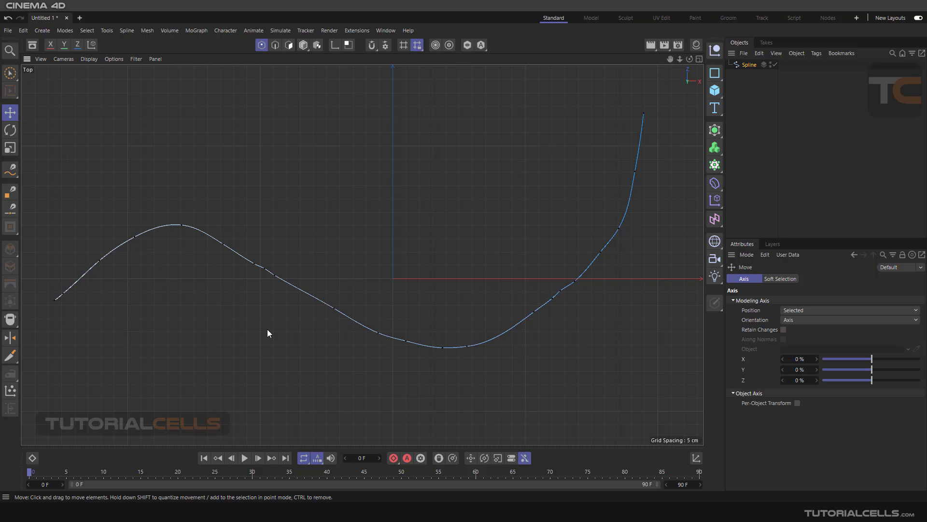
scroll(323, 315, "up", 2)
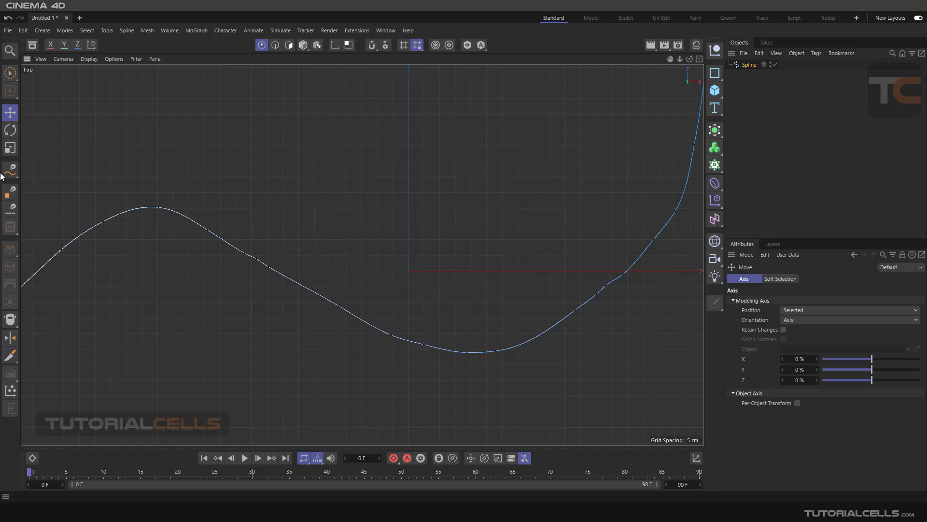
left_click(337, 307)
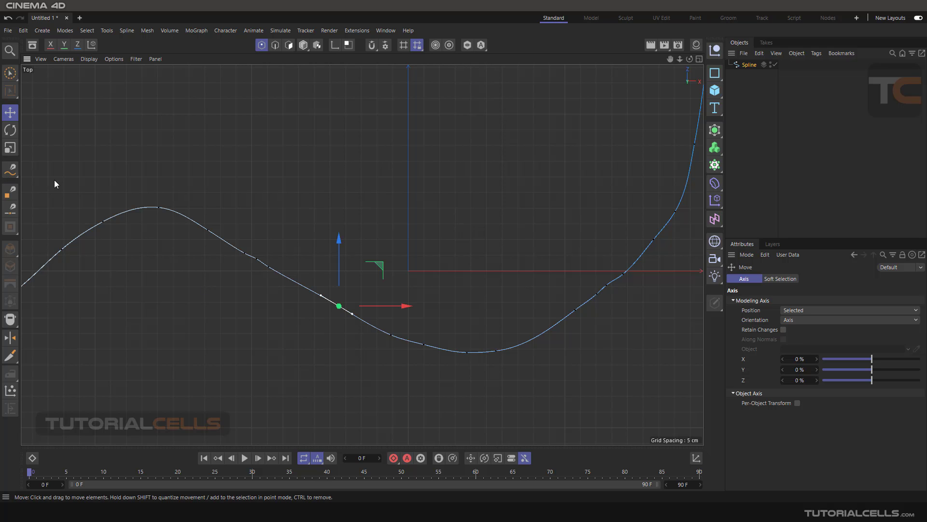
scroll(327, 322, "up", 2)
middle_click_drag(327, 323, 346, 290, "alt")
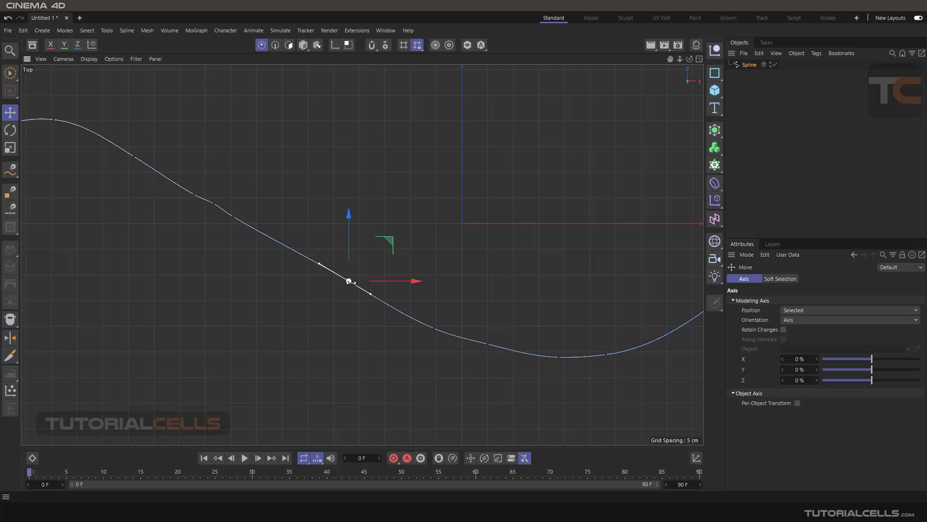
- Apply Disconnect from the right-click menu to the selected spline point
right_click(473, 109)
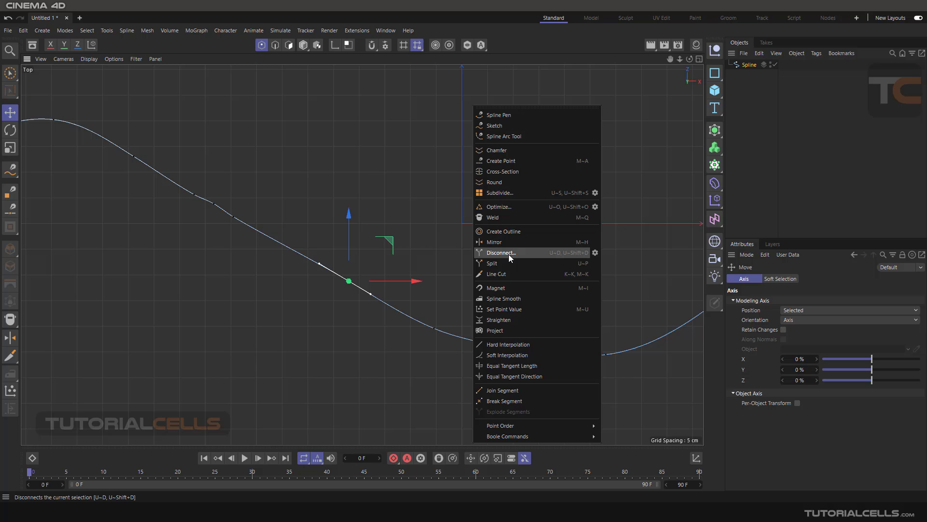
left_click(509, 253)
left_click(295, 317)
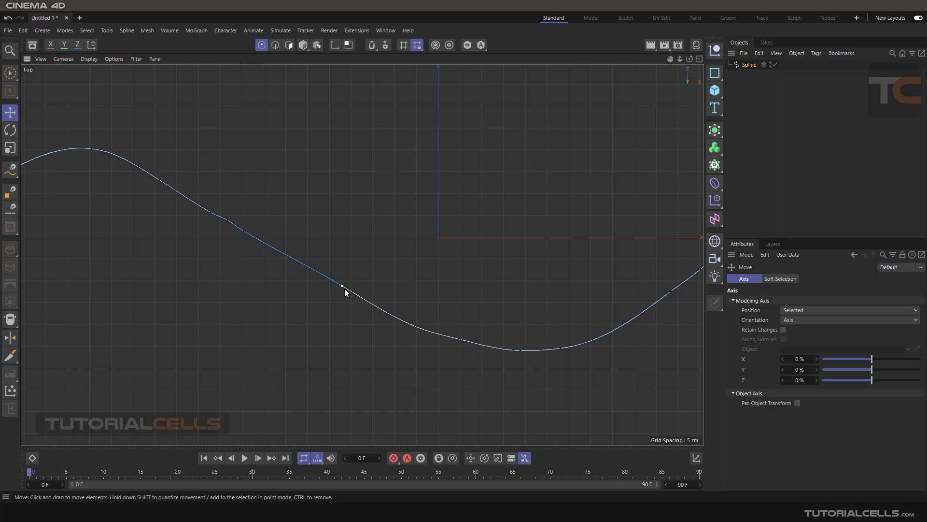
scroll(332, 288, "up", 5)
scroll(334, 288, "up", 3)
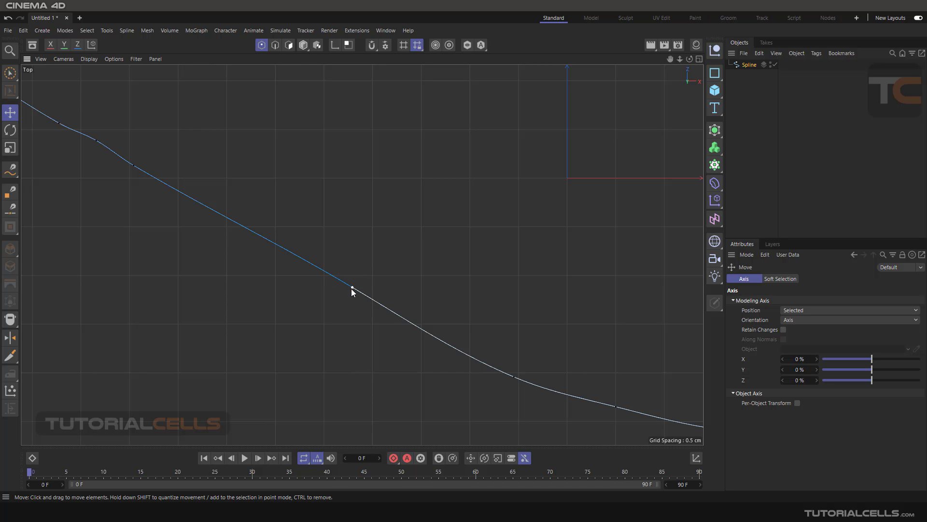
scroll(347, 295, "up", 2)
- Try dragging the disconnected point to pull the pieces apart, undoing the trial moves
left_click(353, 282)
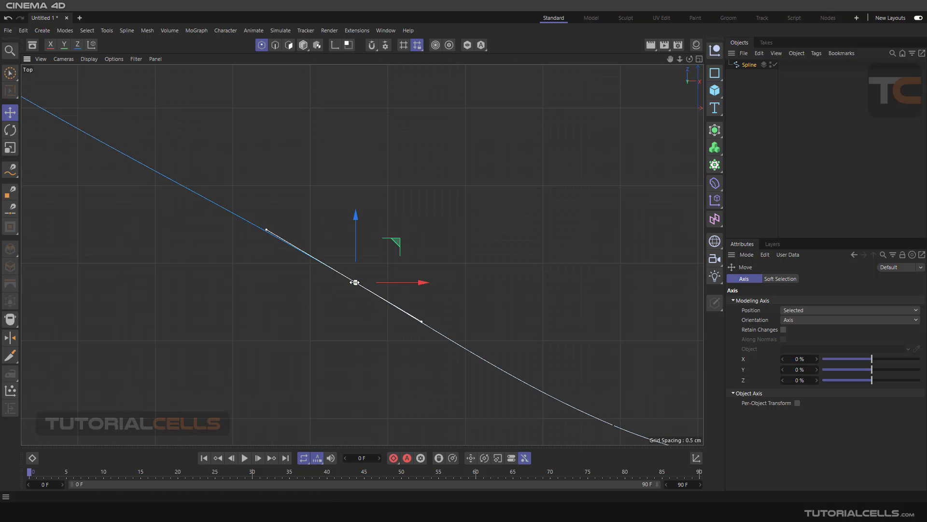
left_click_drag(355, 283, 365, 252)
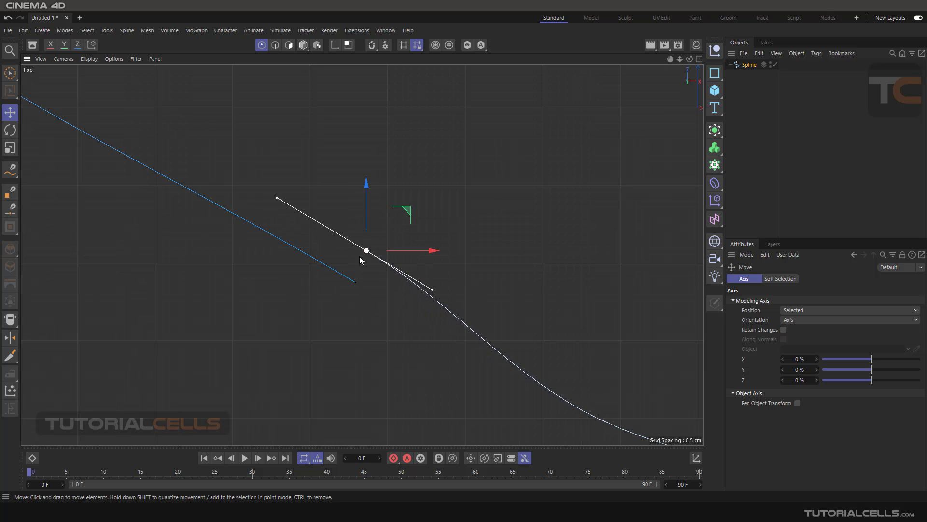
key("ctrl+z")
key("ctrl+z")
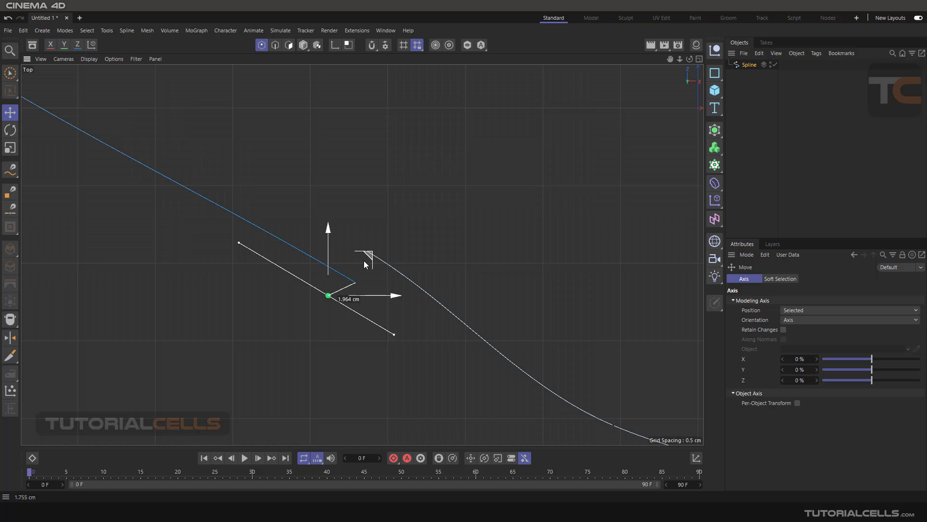
key("ctrl+z")
key("ctrl+shift+z")
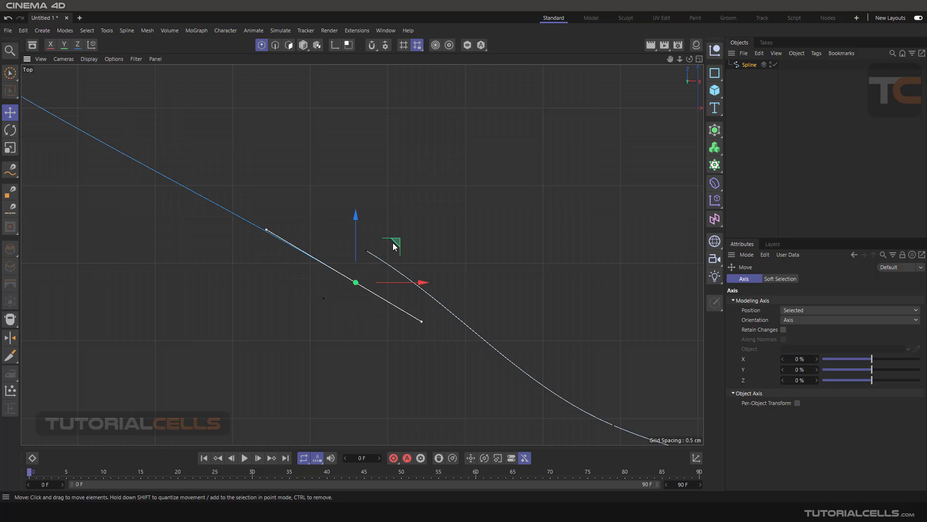
left_click_drag(392, 271, 367, 232)
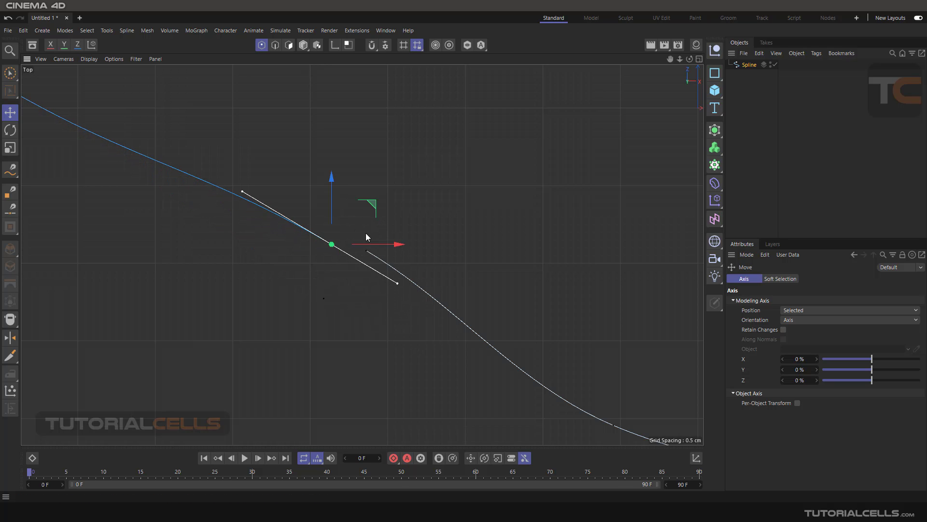
key("Delete")
- Drag the loose endpoint up and right to widen the gap, then deselect and frame the curve
left_click(330, 297, "ctrl")
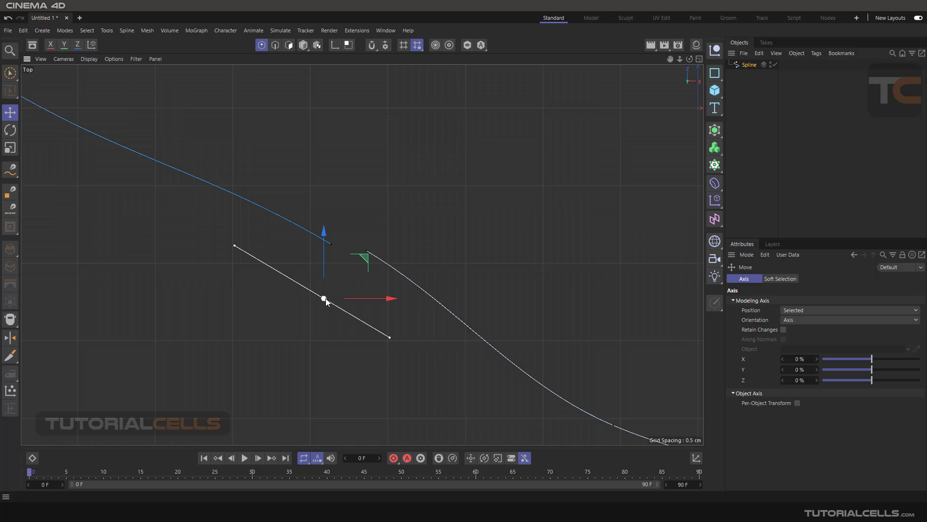
key("ctrl+z")
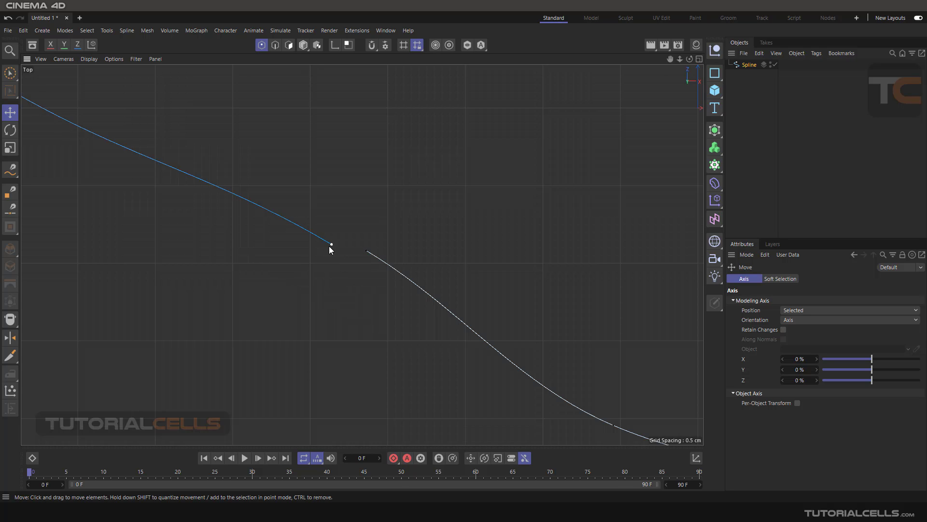
left_click(370, 251)
left_click_drag(362, 254, 419, 224)
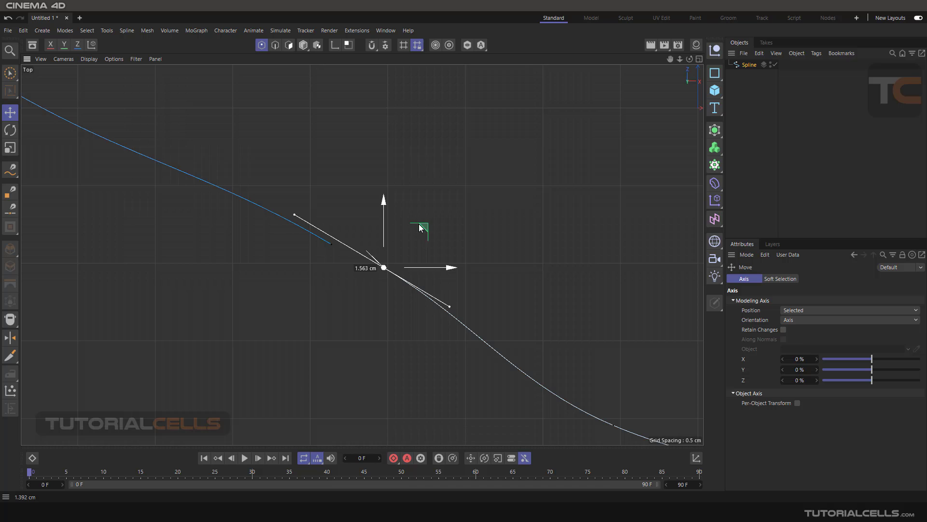
key("Delete")
scroll(400, 206, "down", 5)
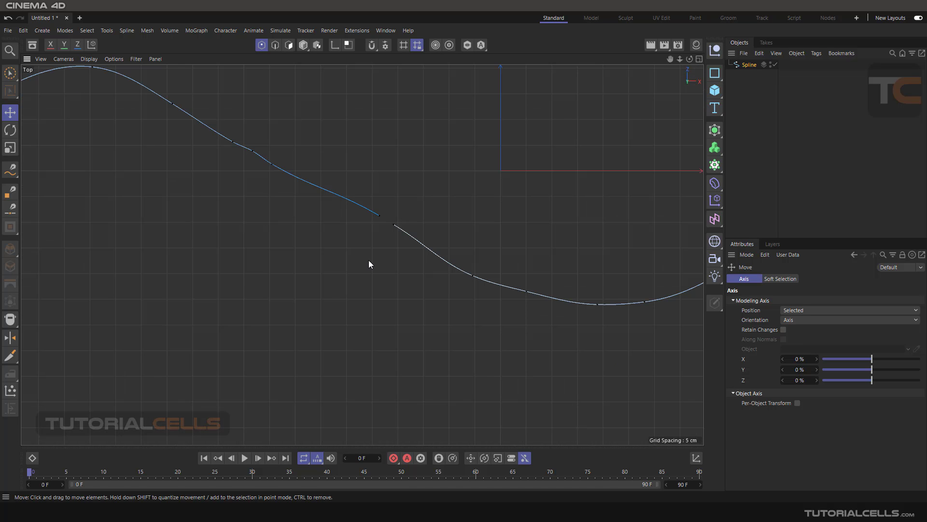
scroll(368, 260, "down", 1)
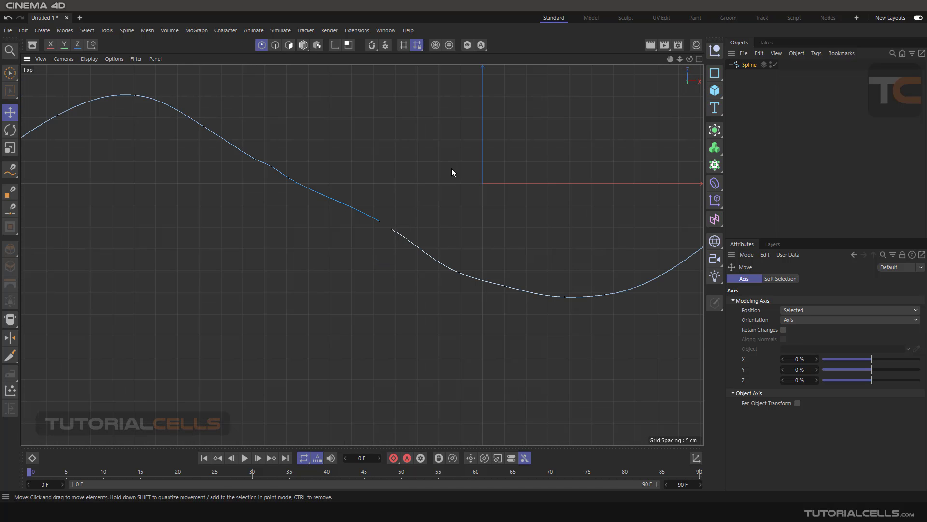
scroll(403, 186, "down", 3)
scroll(442, 170, "up", 3)
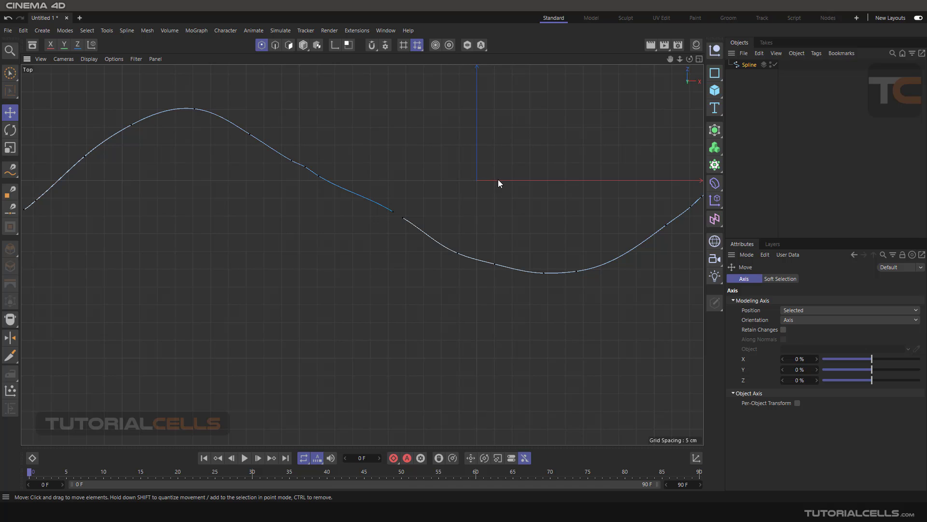
middle_click_drag(505, 176, 345, 213, "alt")
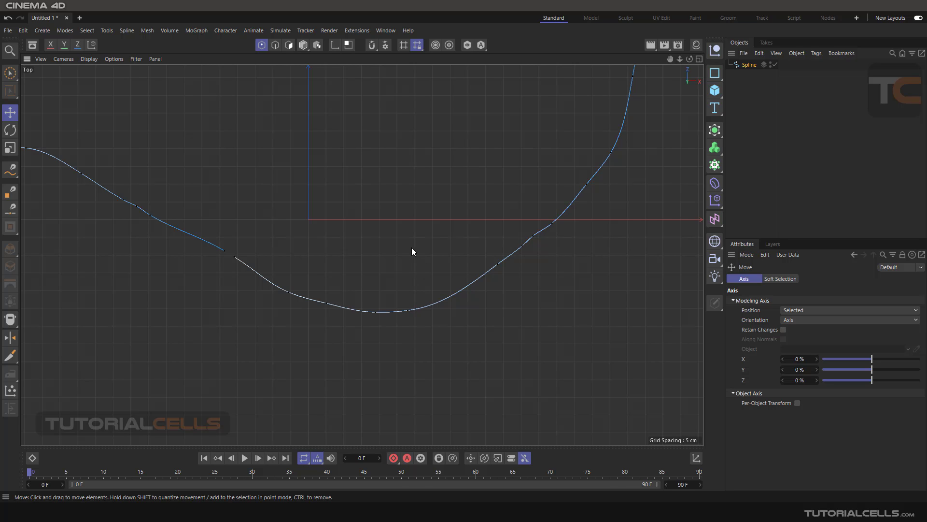
- Select two adjacent points near the curve's bottom and use Split to create Spline.1
left_click(409, 314)
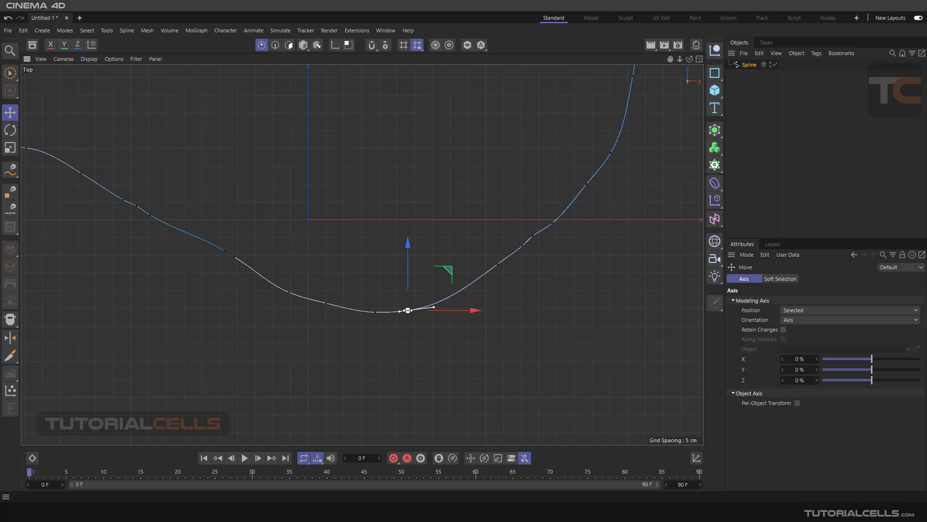
left_click(499, 263, "shift")
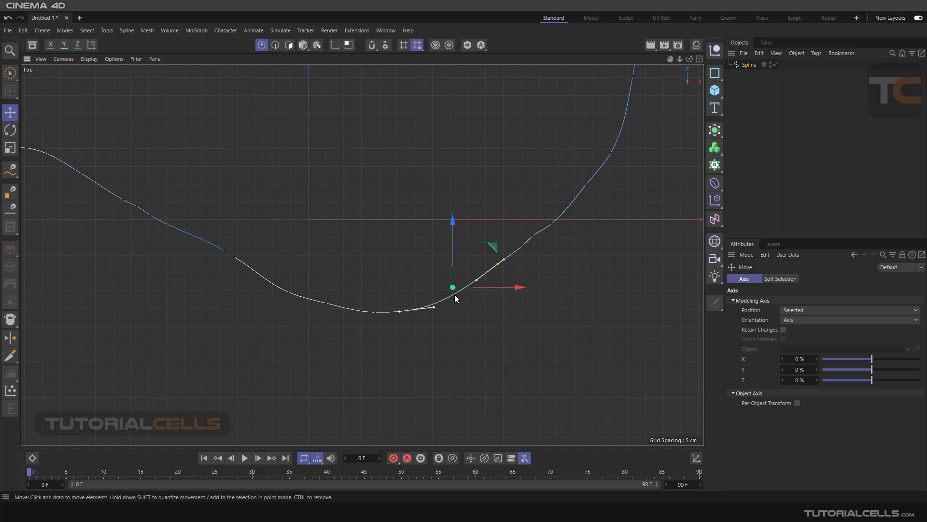
right_click(321, 116)
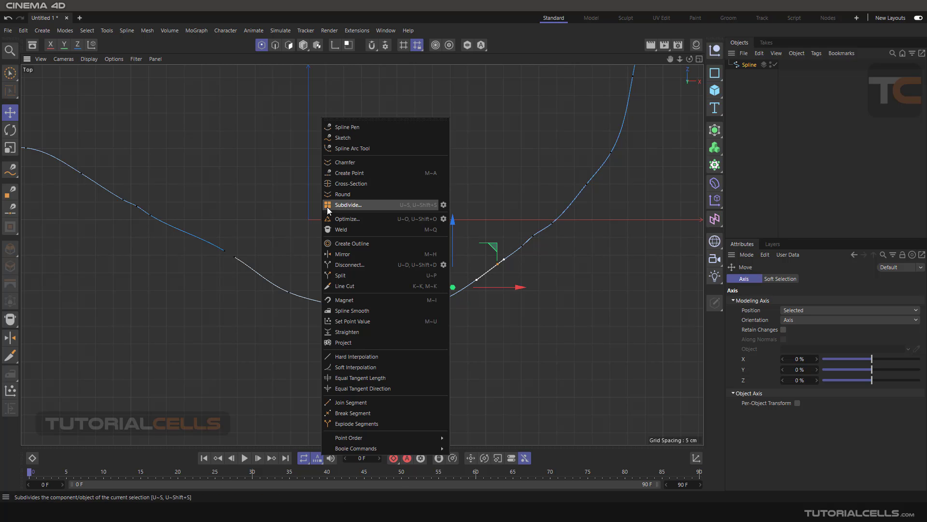
left_click(343, 276)
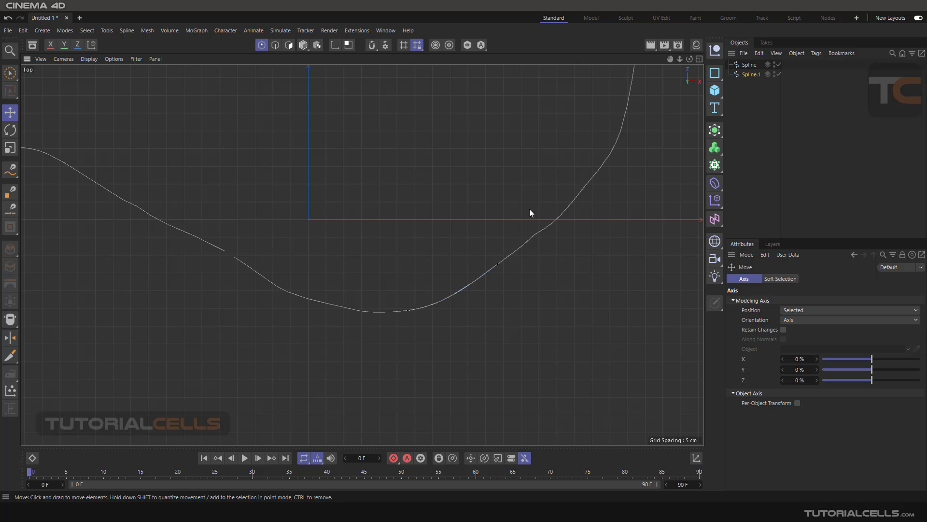
- In Model mode, nudge the main spline and select the split-off Spline.1
left_click(750, 75)
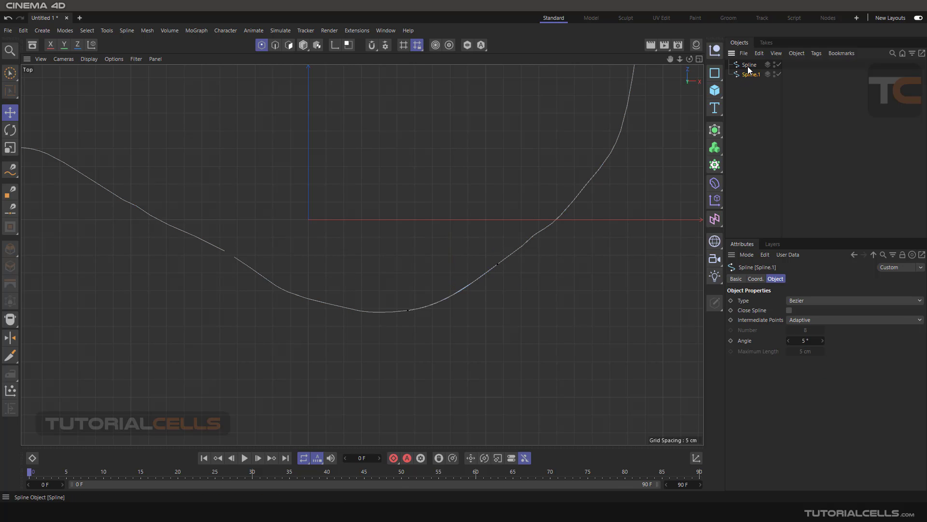
left_click(749, 65)
left_click(303, 46)
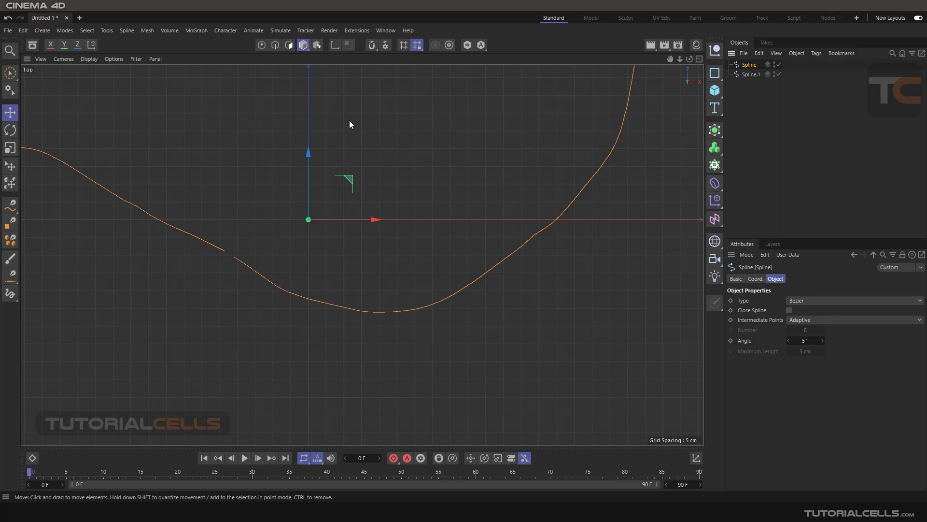
scroll(377, 160, "down", 3)
scroll(377, 160, "down", 2)
left_click_drag(398, 142, 397, 160)
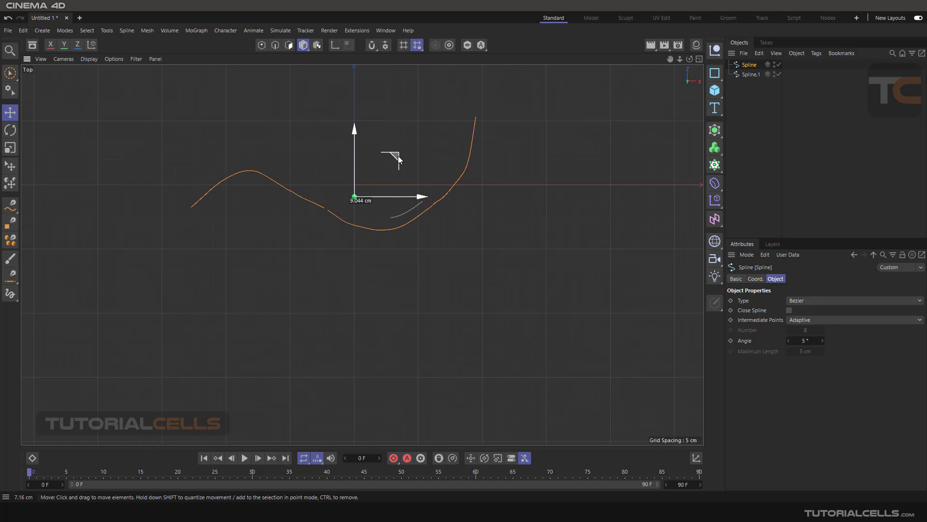
scroll(397, 202, "up", 3)
left_click(398, 205)
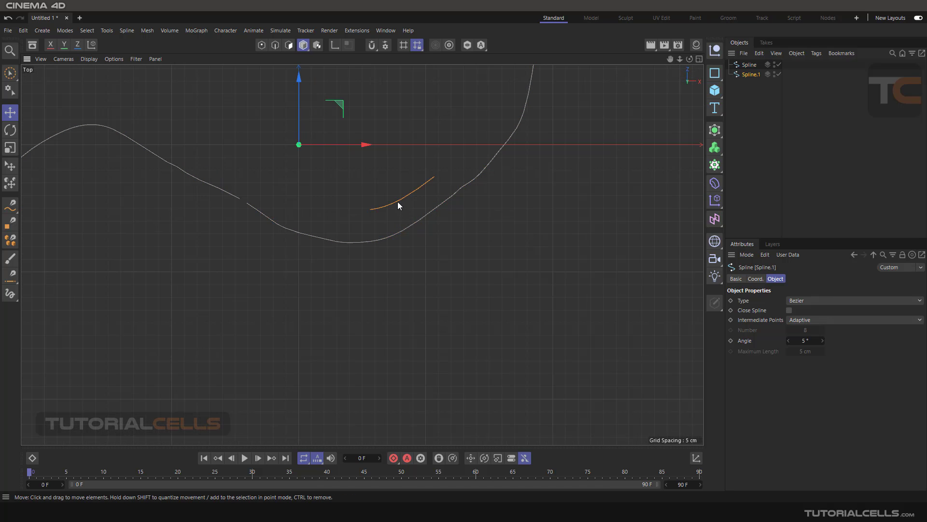
scroll(398, 207, "up", 2)
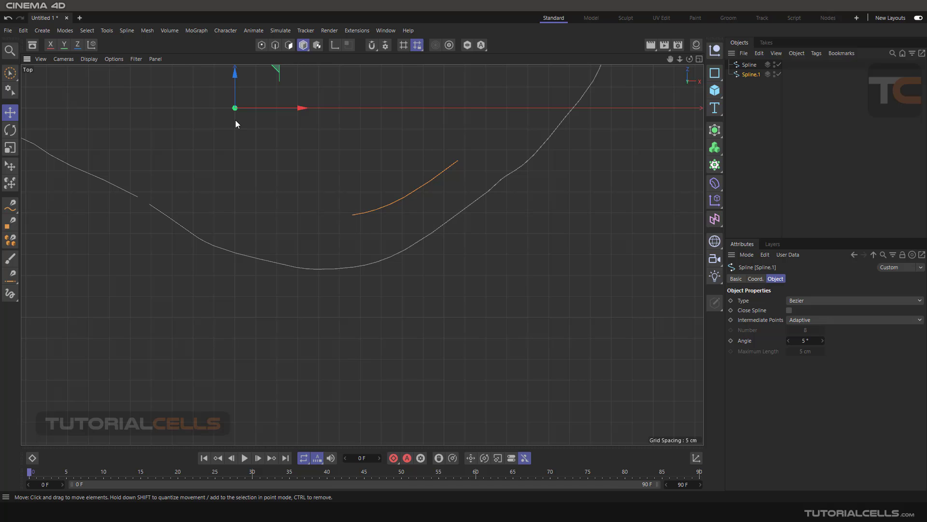
- Center Spline.1's axis on its own geometry and drag the piece up above the main curve
middle_click_drag(290, 145, 347, 175)
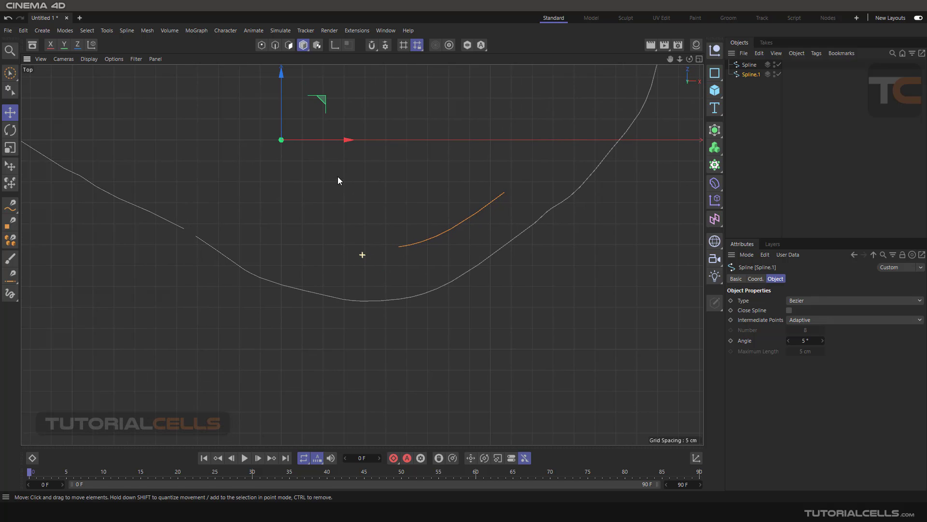
left_click(108, 31)
mouse_move(155, 162)
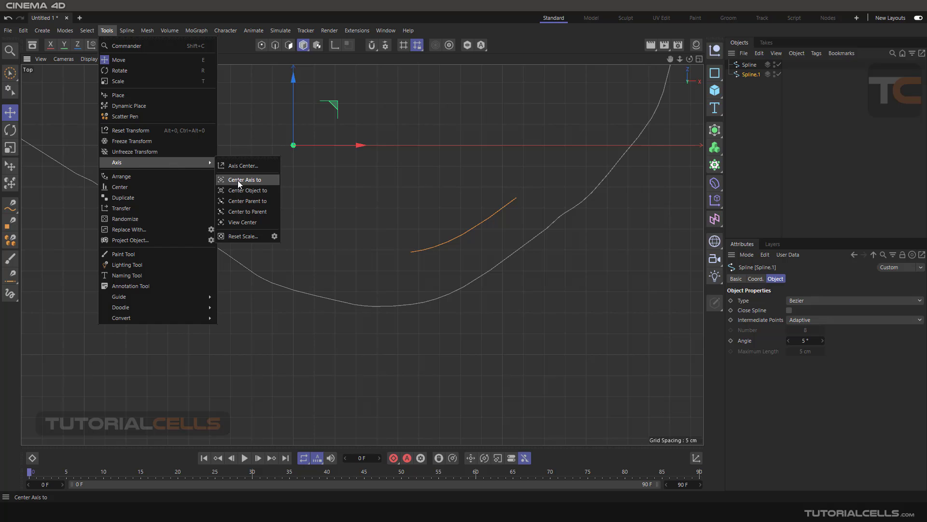
left_click(238, 180)
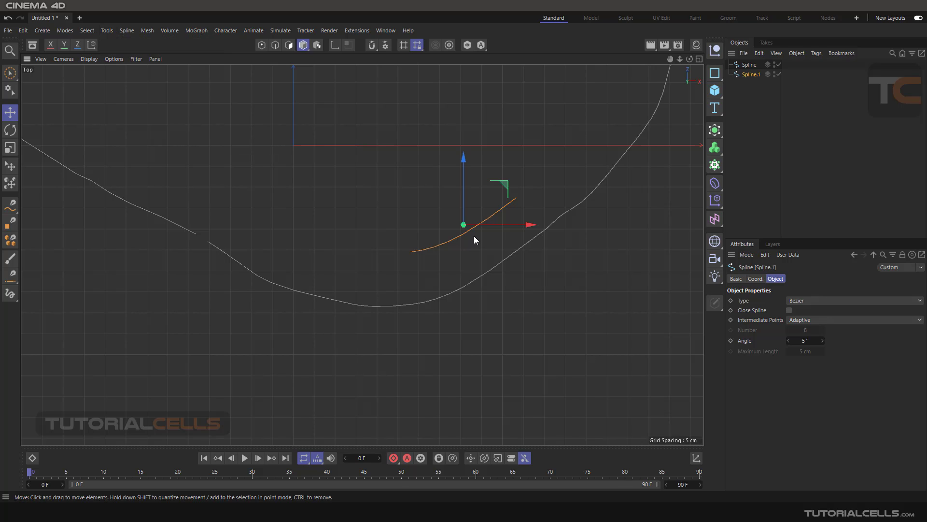
left_click_drag(499, 186, 493, 124)
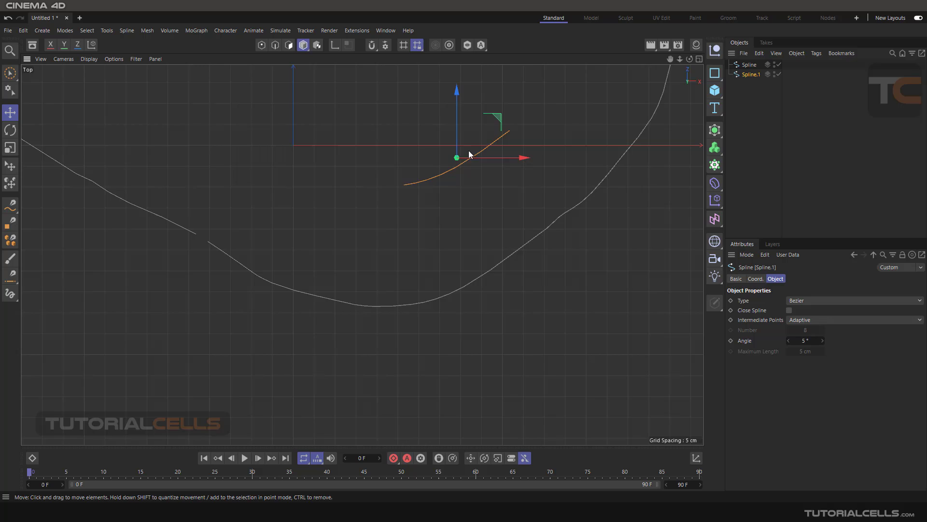
middle_click_drag(479, 246, 464, 203, "alt")
left_click(498, 193)
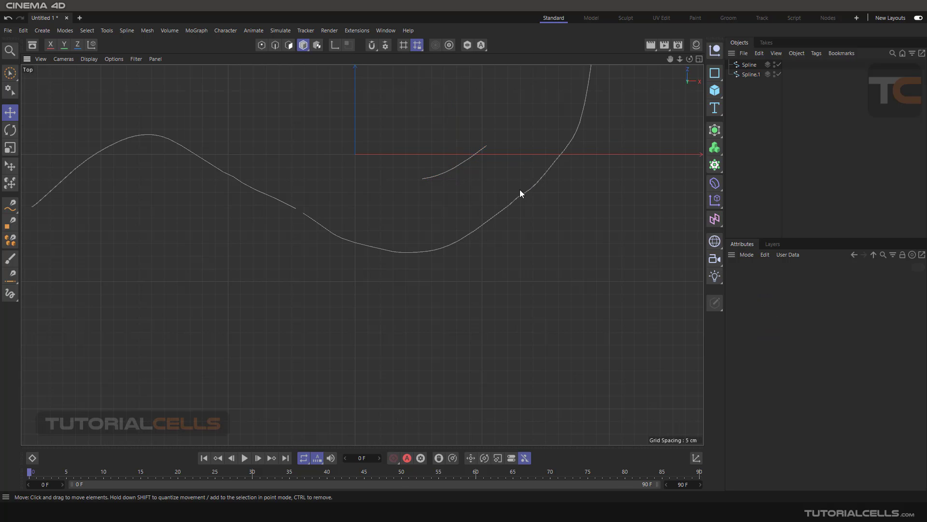